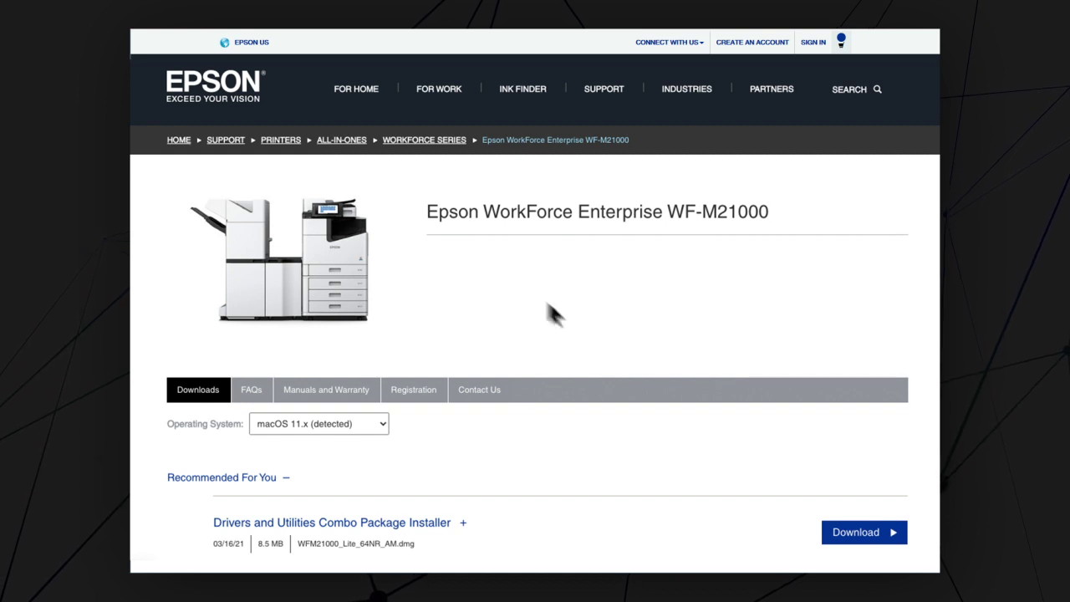
Step: Download the Drivers and Utilities Combo Package Installer from the Epson Support page
left_click(865, 536)
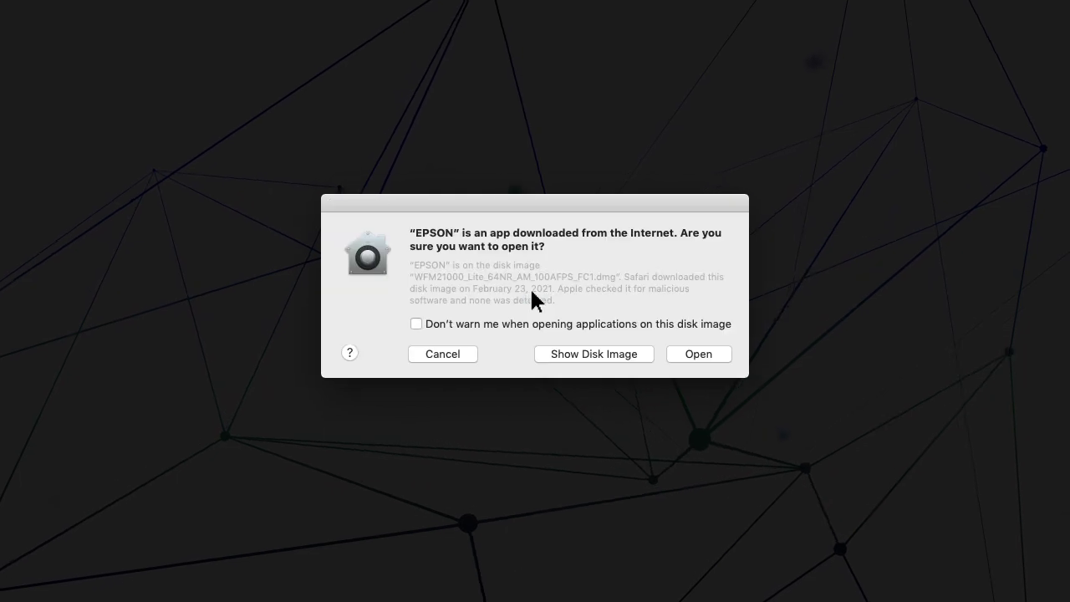
Step: Open the downloaded installer, accept the licence and install all three selected packages
left_click(698, 354)
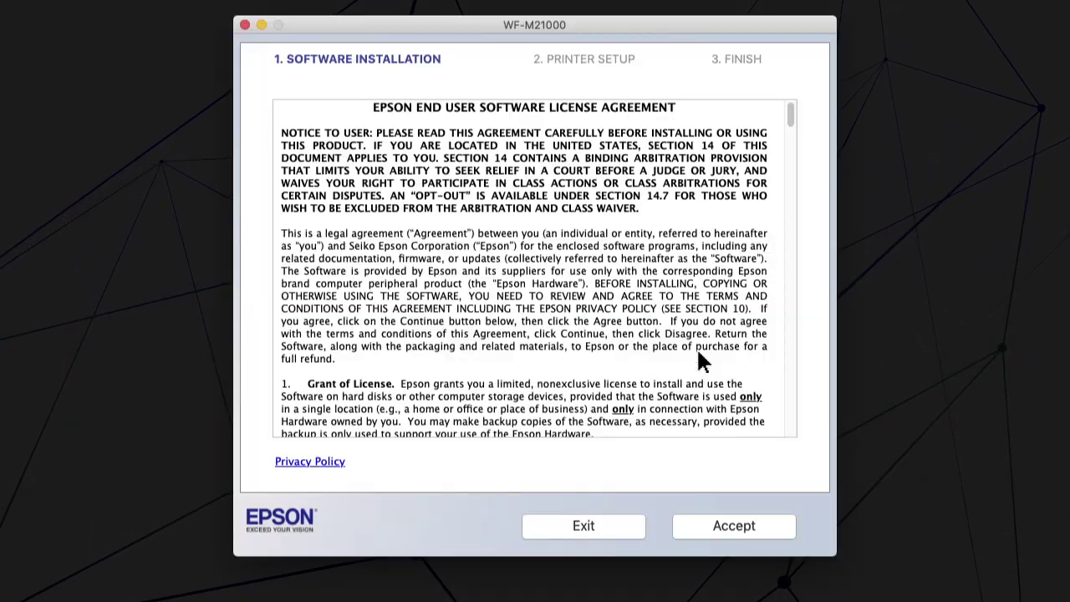
left_click(734, 525)
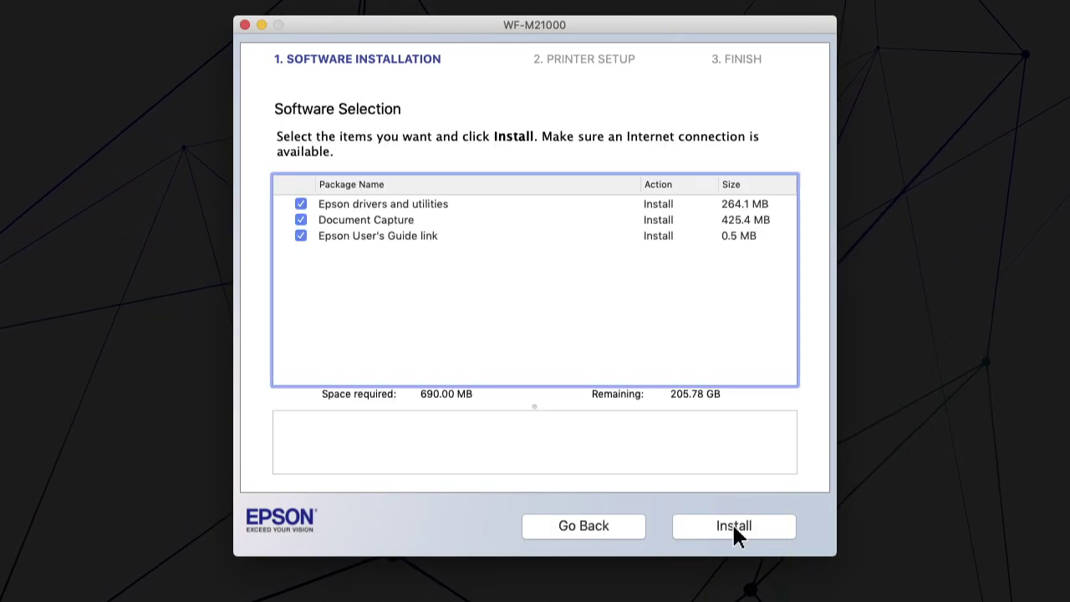
left_click(733, 527)
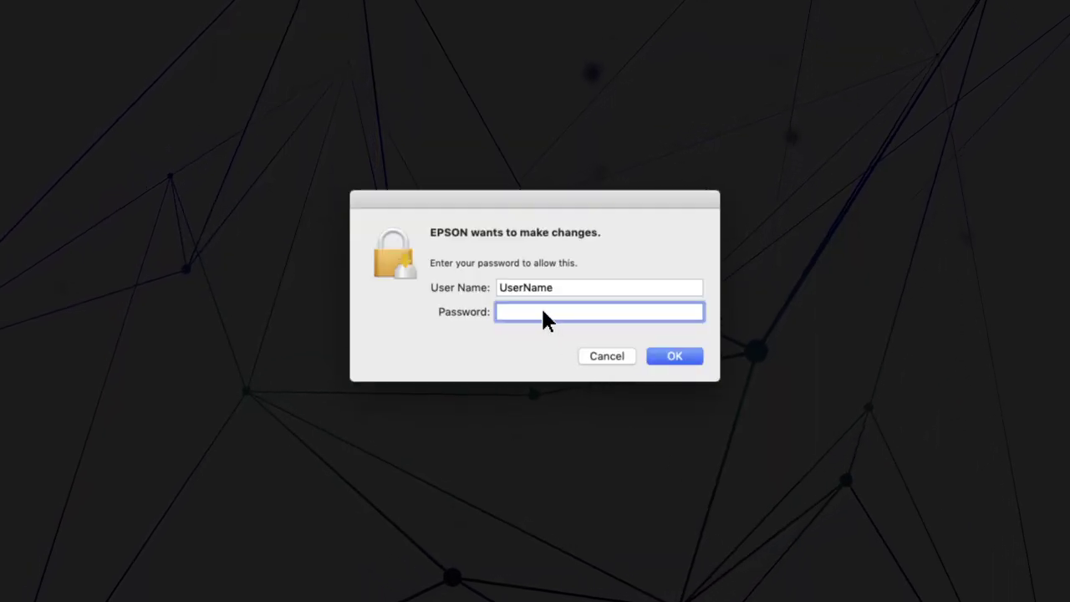
Step: Authorise the installation with the administrator password and confirm the printer is switched on
left_click(542, 312)
type("password")
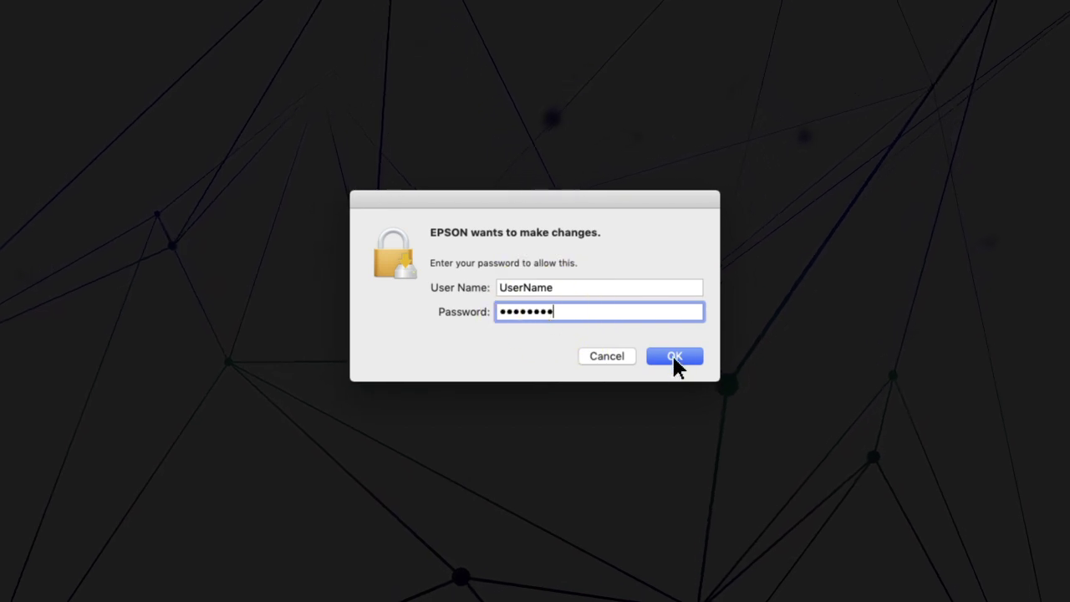
left_click(674, 358)
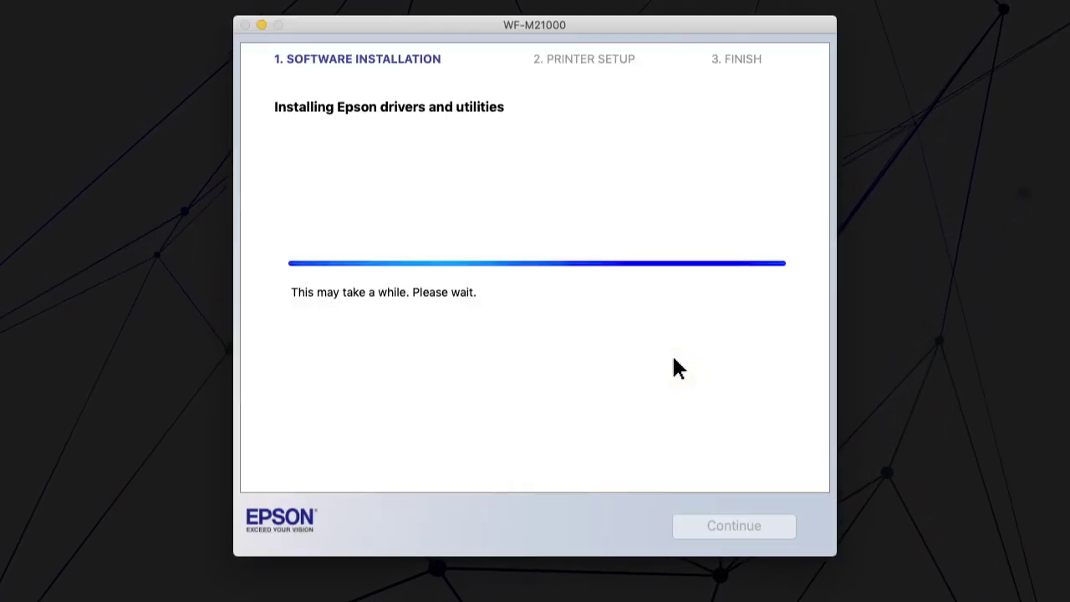
left_click(732, 525)
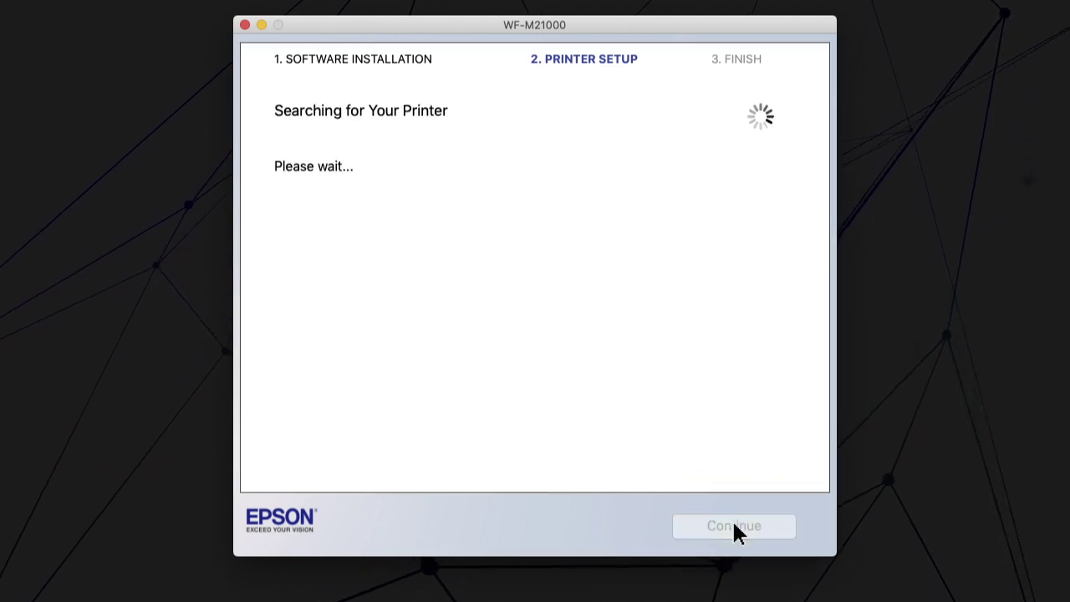
Step: Choose a wireless connection for a printer already on the wireless network
left_click(299, 170)
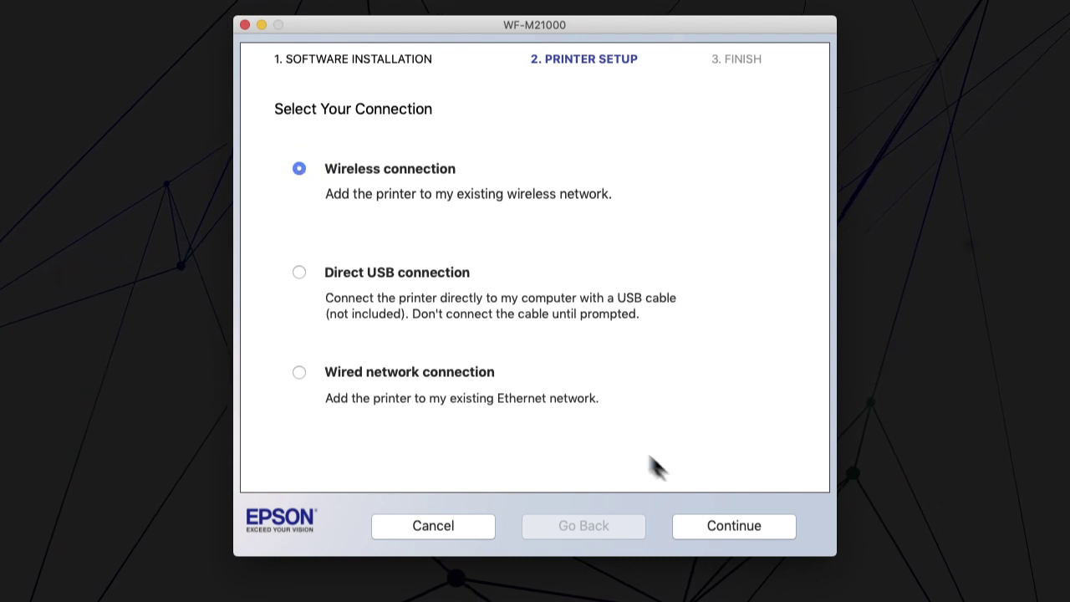
left_click(734, 526)
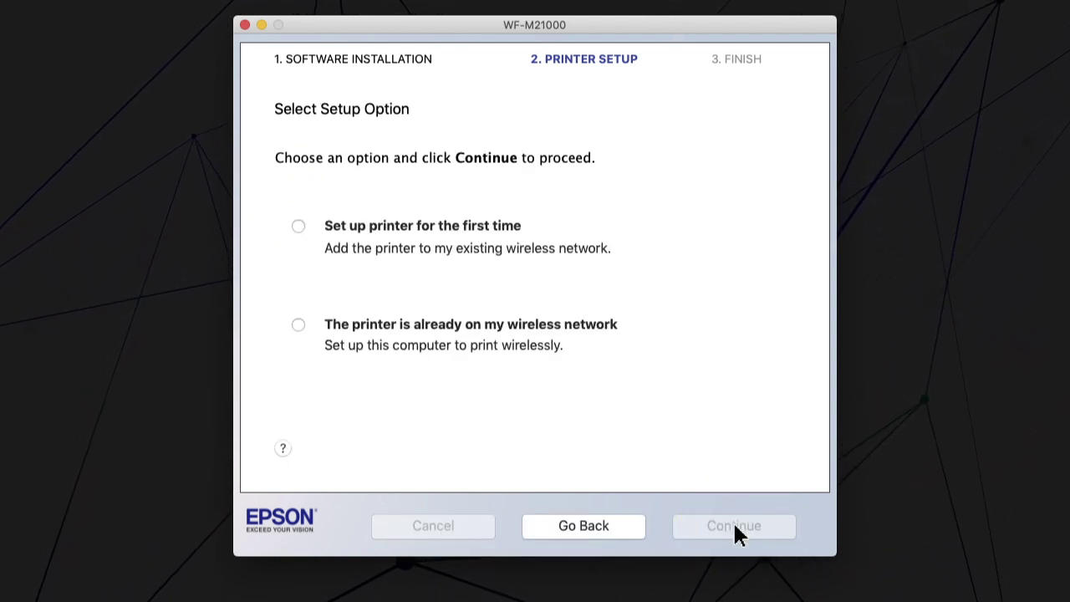
left_click(299, 326)
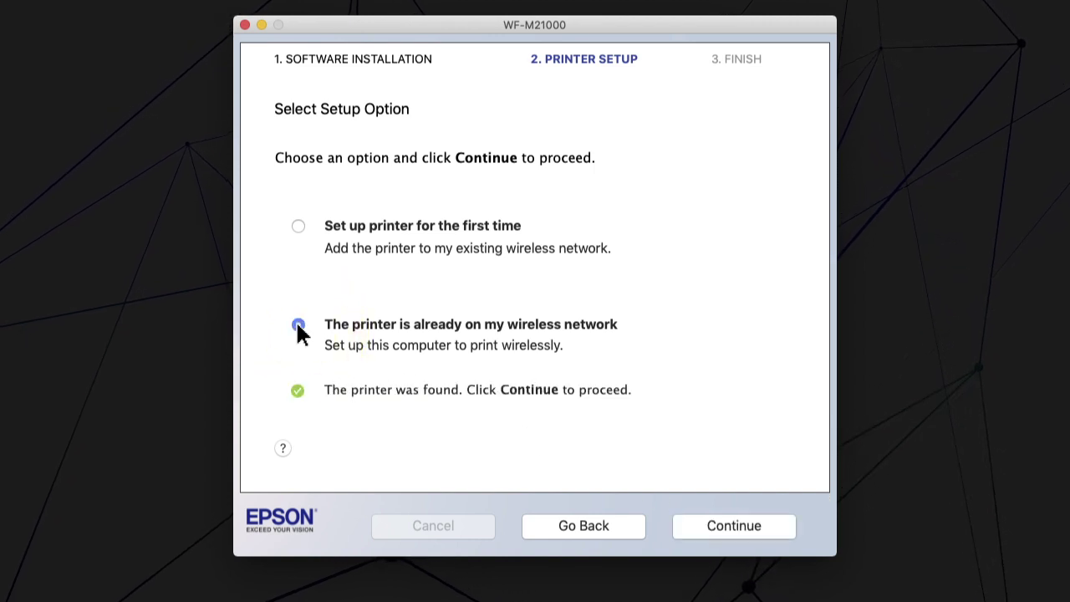
left_click(734, 527)
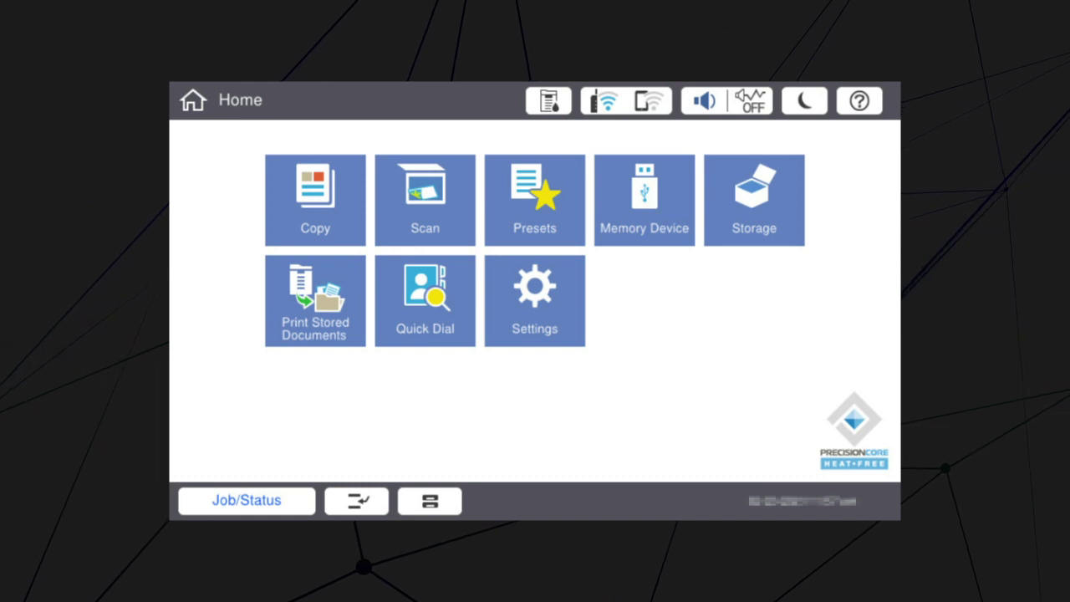
Step: Go to Settings > General Settings > Network Settings > Advanced on the printer panel
left_click(535, 293)
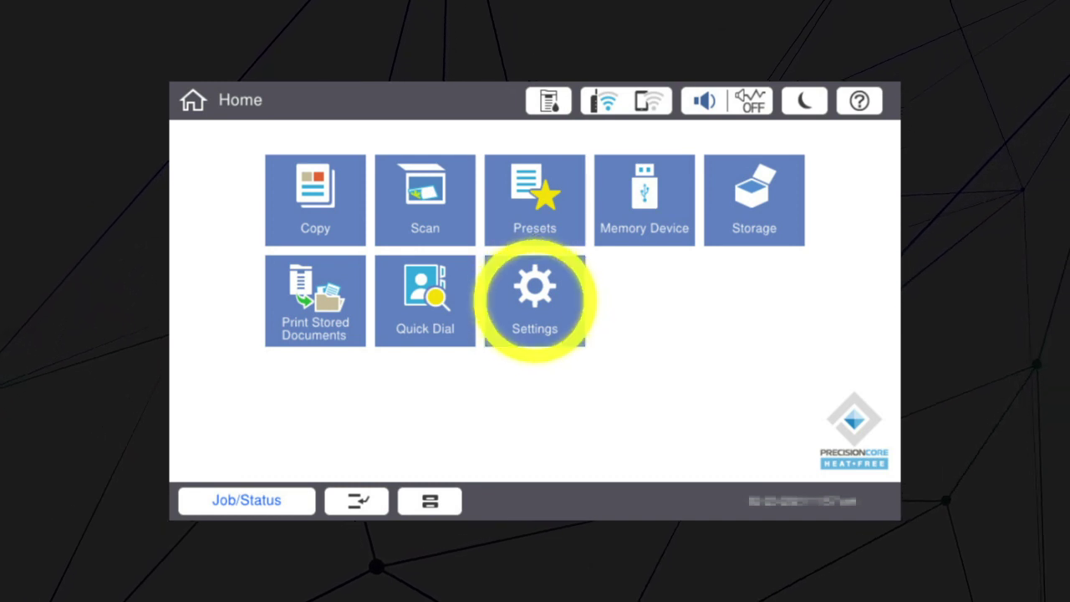
left_click(296, 209)
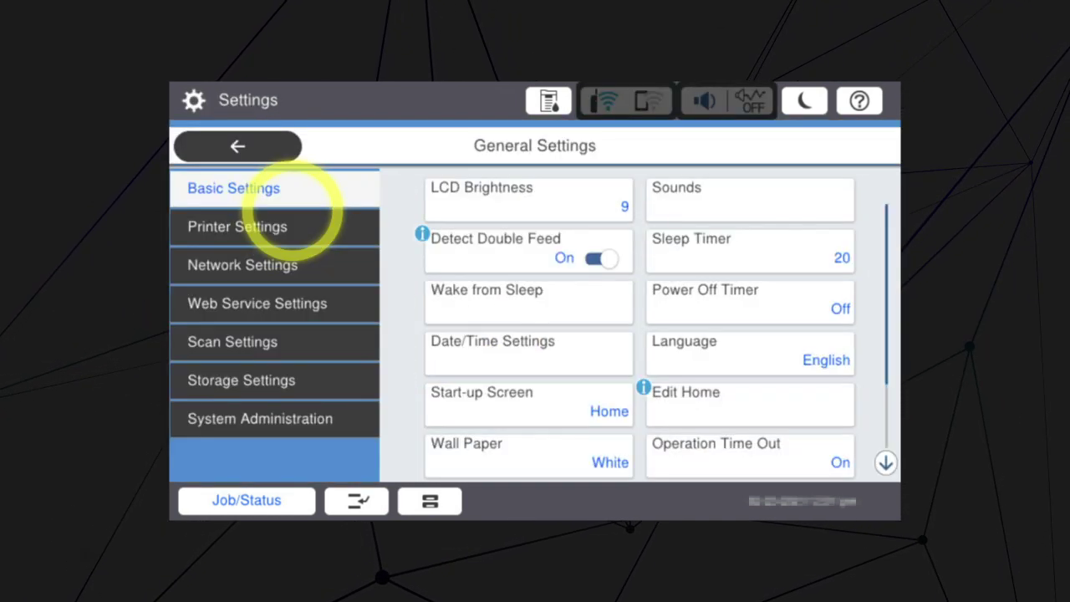
left_click(235, 264)
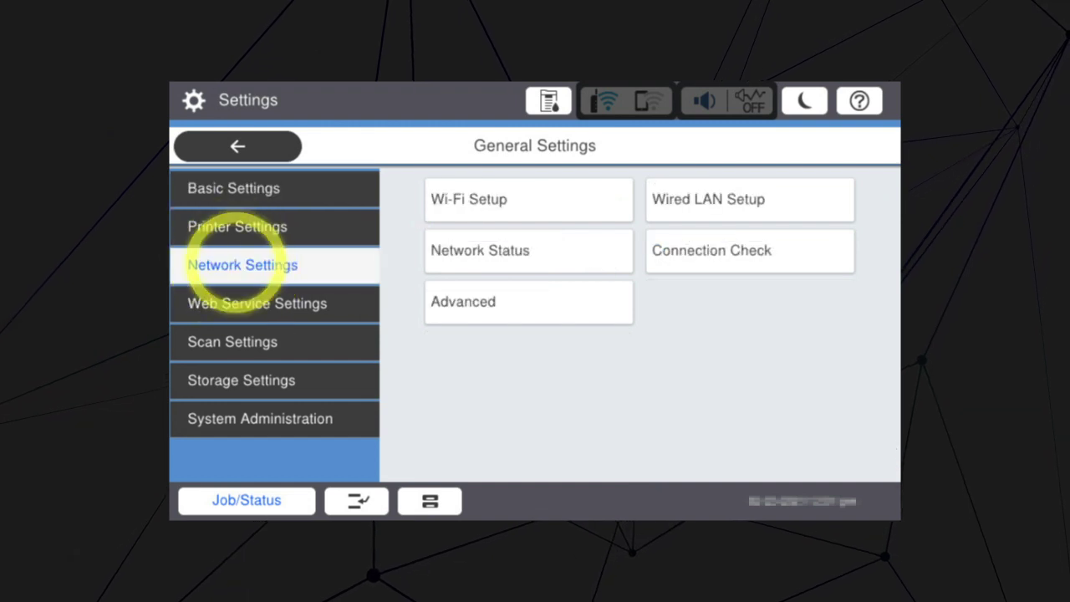
left_click(456, 306)
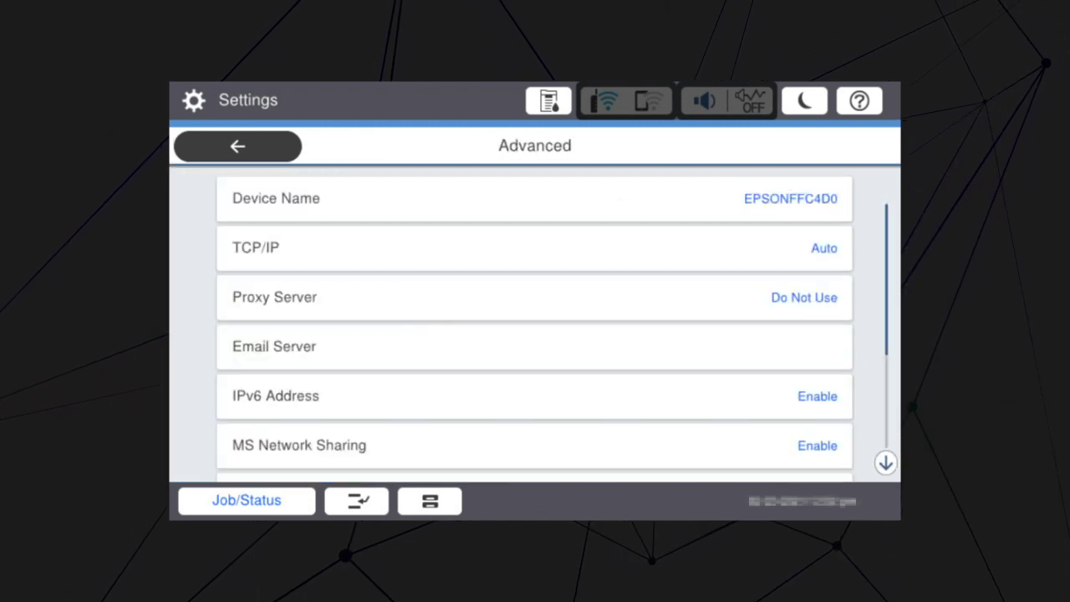
Step: Switch the printer's TCP/IP from Auto to Manual and enter its fixed IP address
left_click(276, 246)
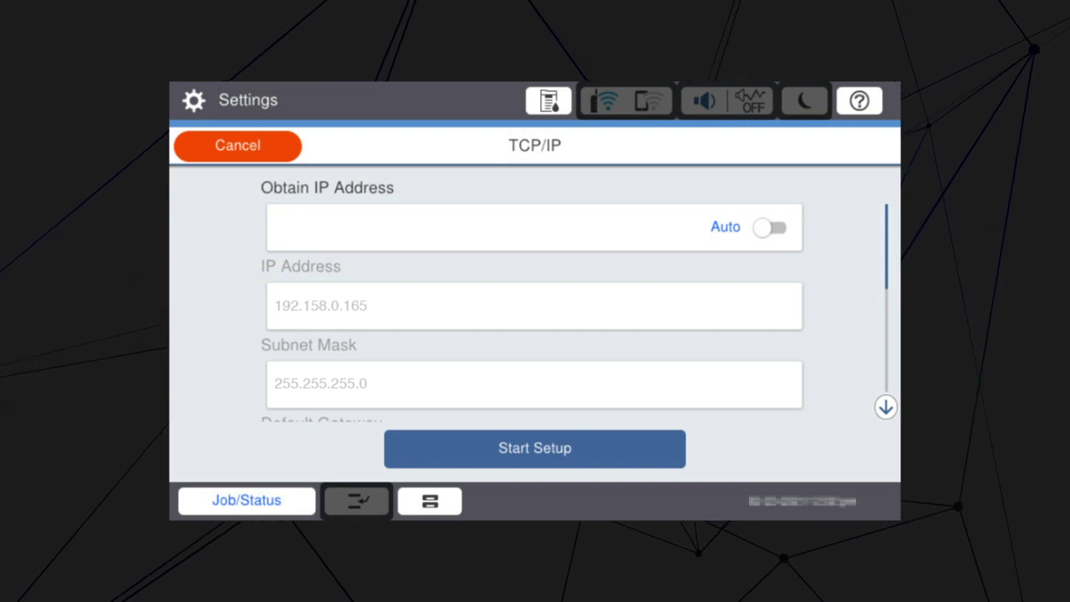
left_click(766, 227)
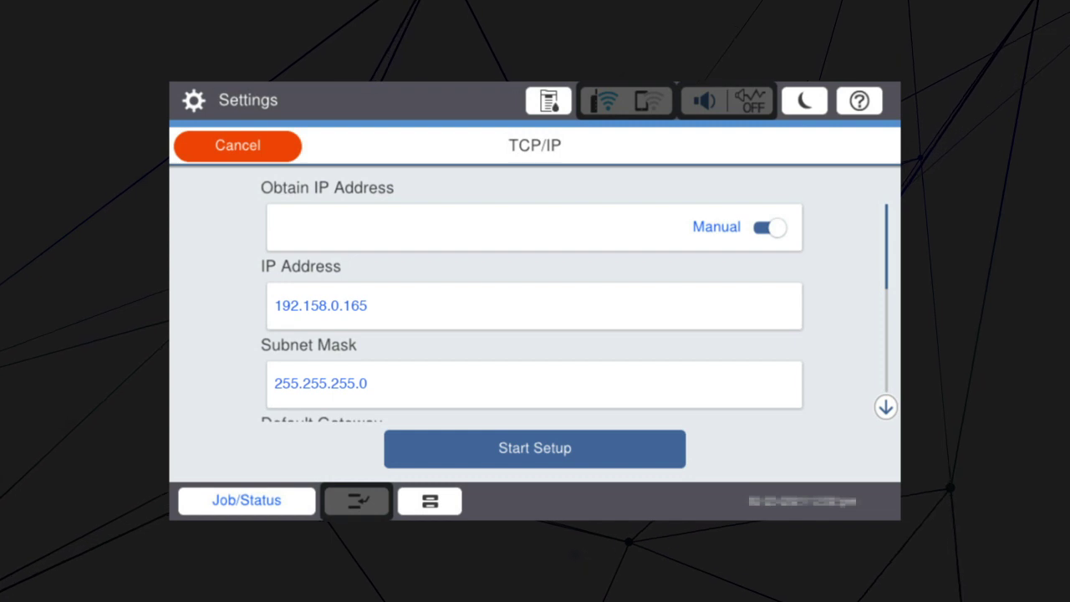
left_click(299, 286)
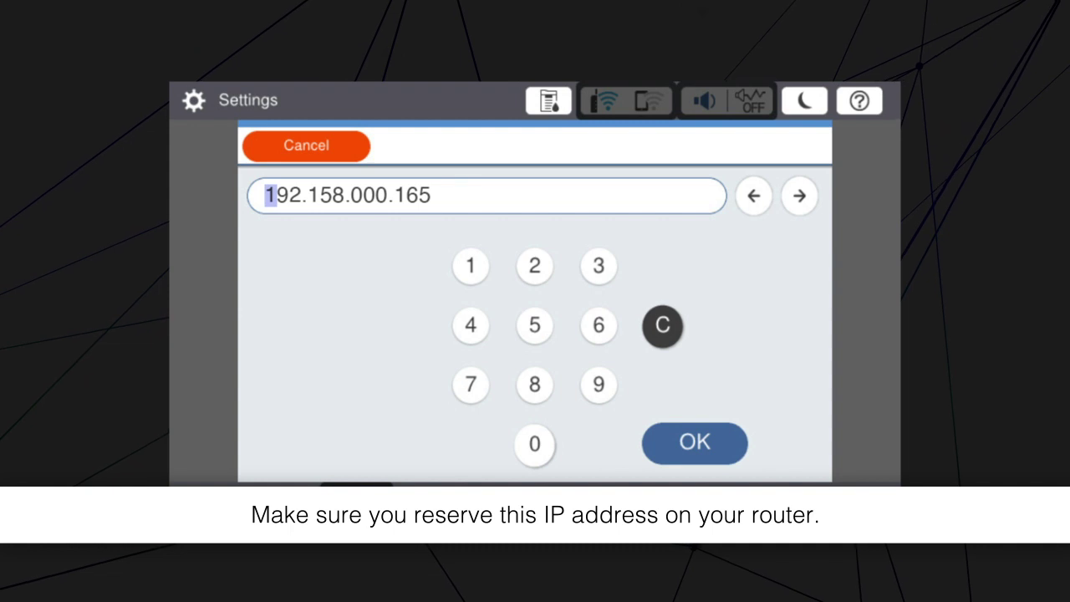
left_click(694, 442)
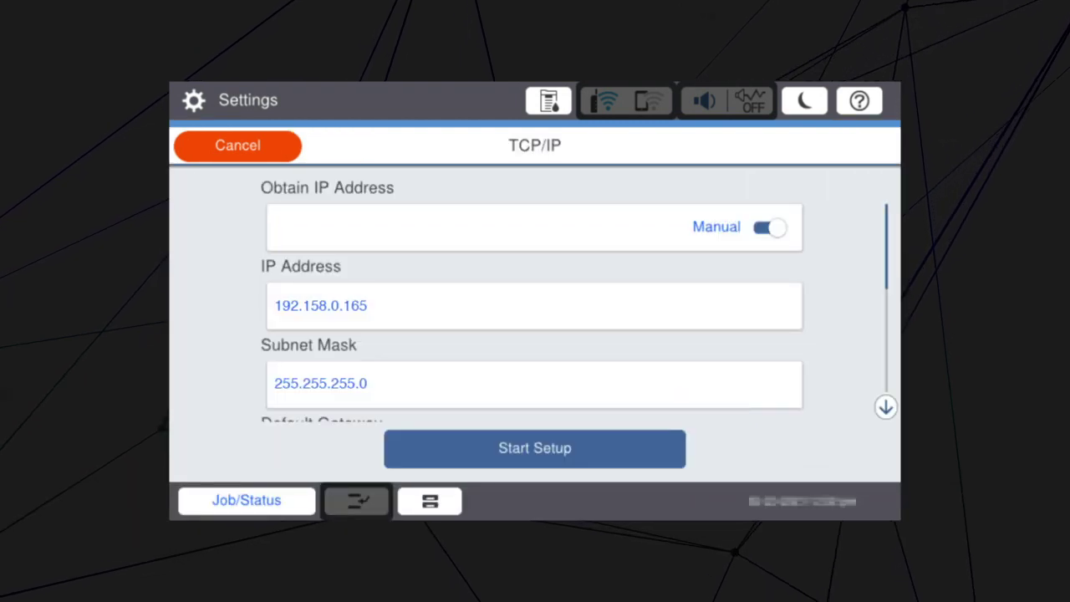
Step: Review subnet mask, gateway and DNS 8.8.8.8, then apply the manual TCP/IP settings
left_click_drag(554, 371, 555, 227)
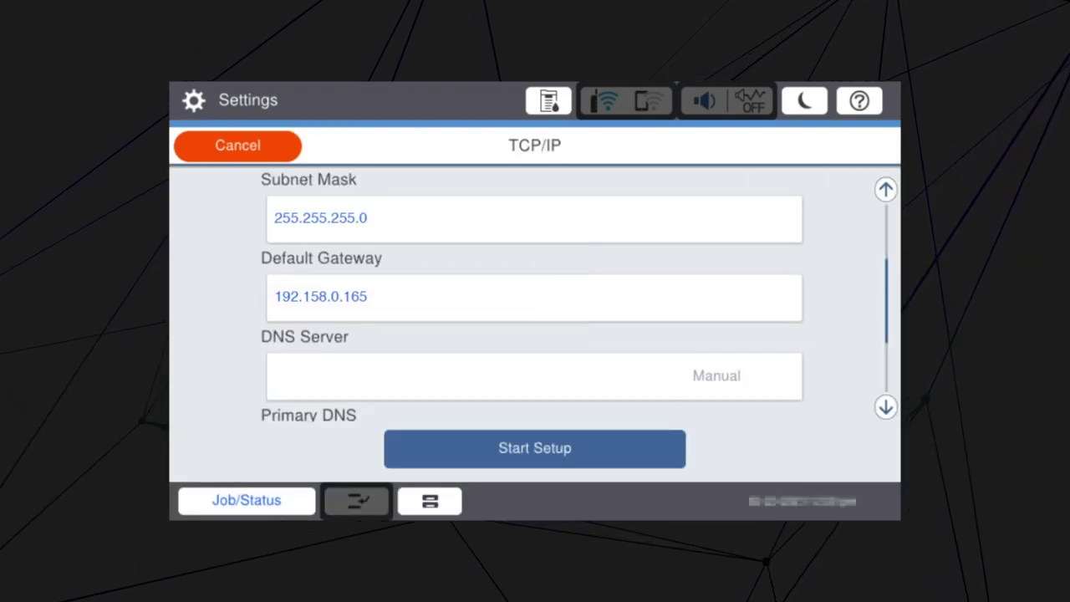
left_click_drag(555, 372, 555, 225)
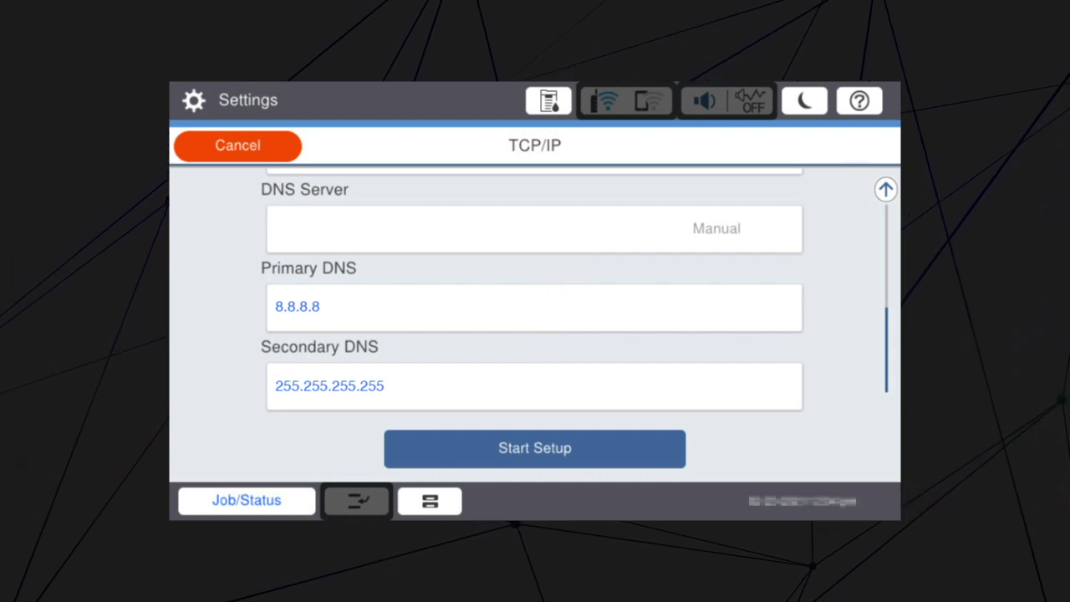
left_click(535, 447)
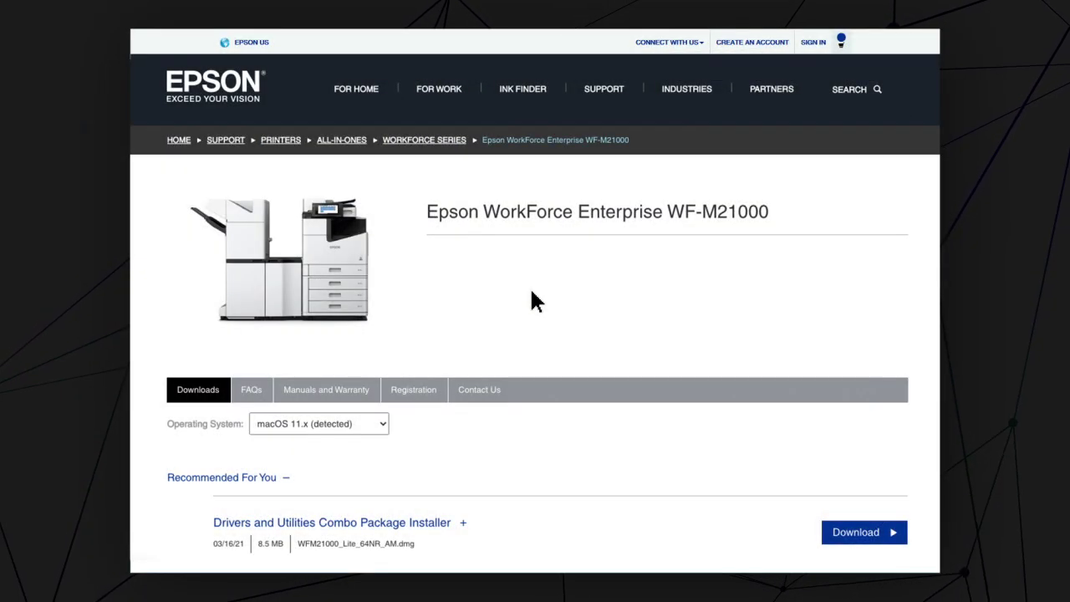
Step: Download the macOS Drivers and Utilities Combo Package Installer again from Epson Support
left_click(863, 535)
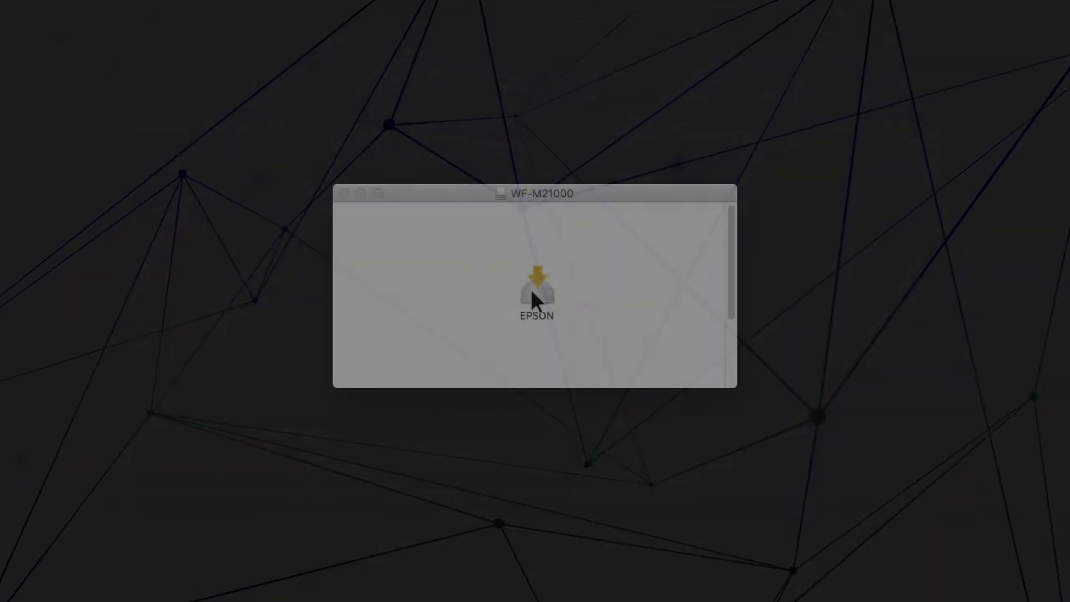
Step: Launch the EPSON installer from the disk image, accept the licence and start installing
double_click(532, 291)
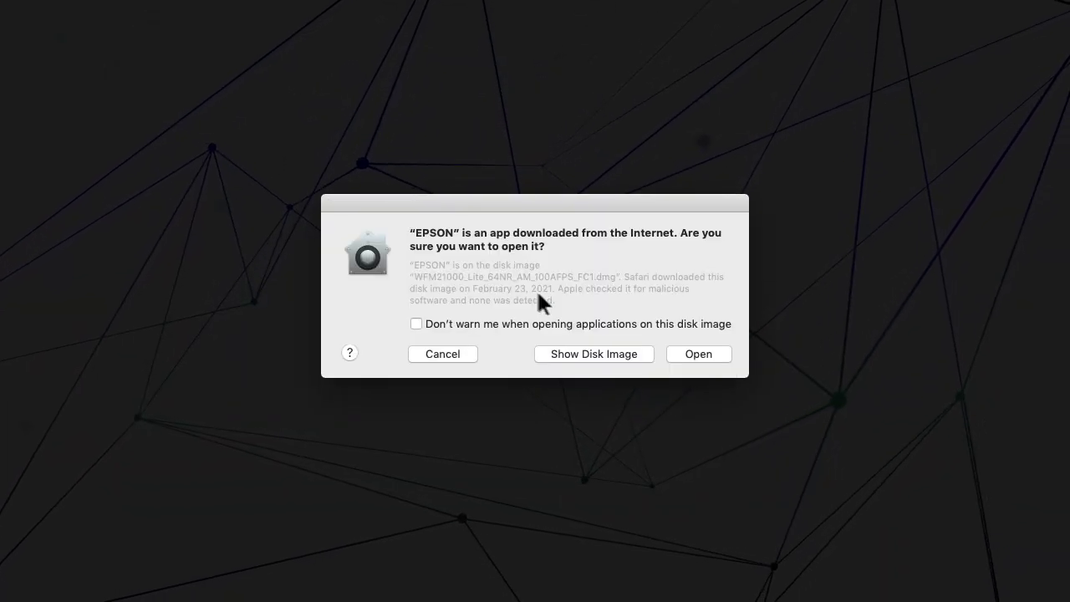
left_click(698, 355)
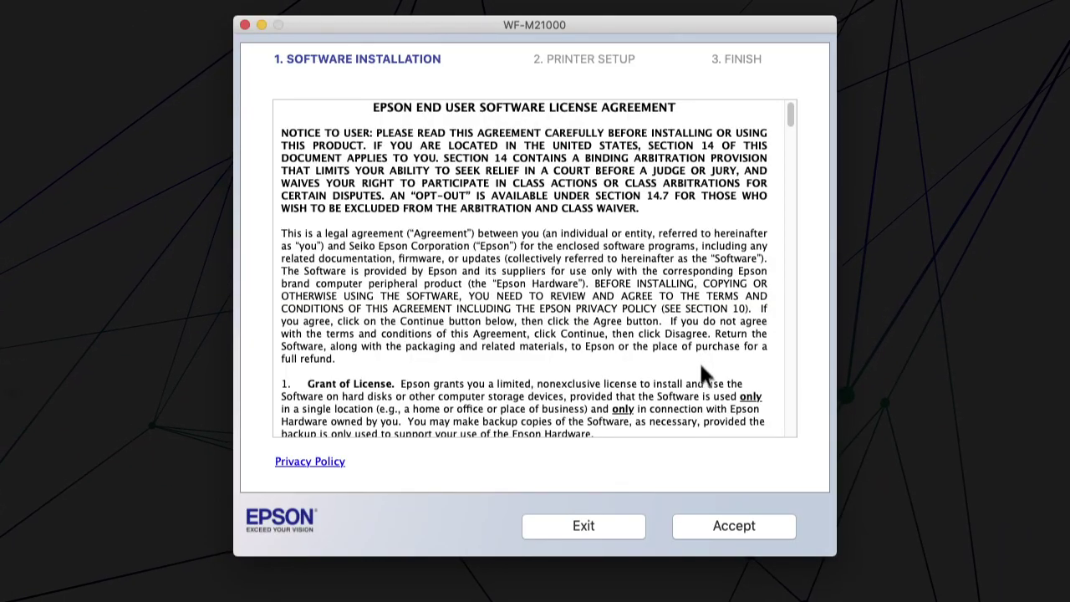
left_click(733, 527)
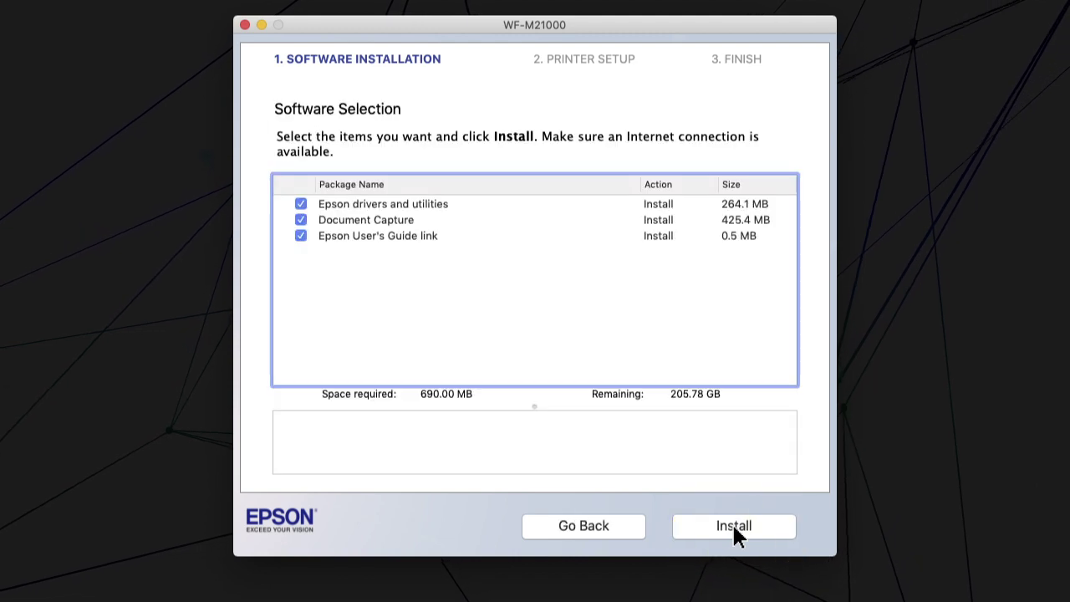
left_click(734, 528)
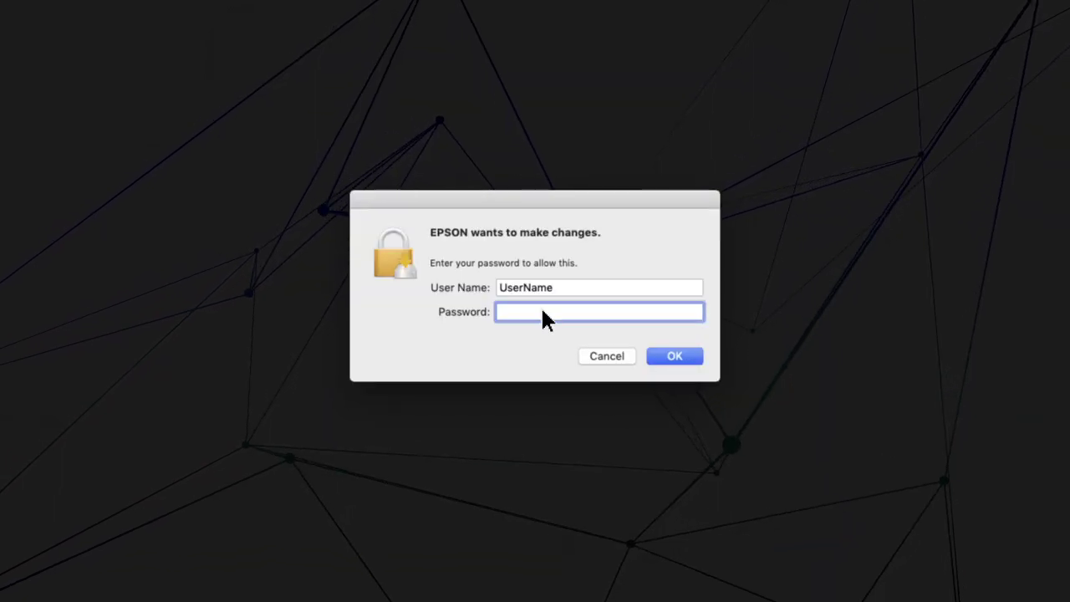
Step: Authorise with the administrator password, then cancel the printer connection setup
left_click(542, 312)
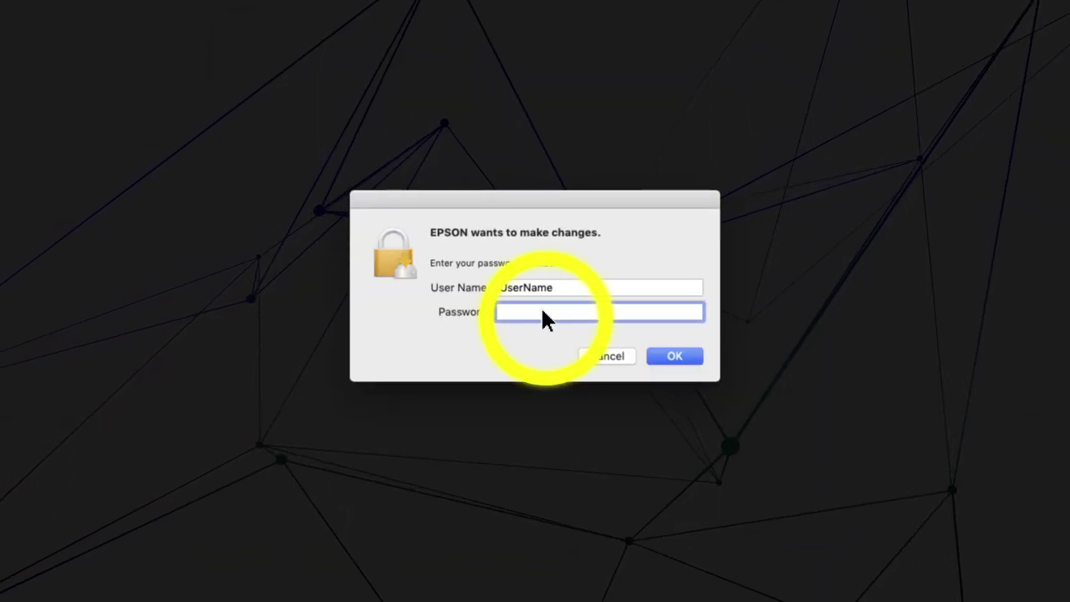
type("••••••••")
left_click(676, 358)
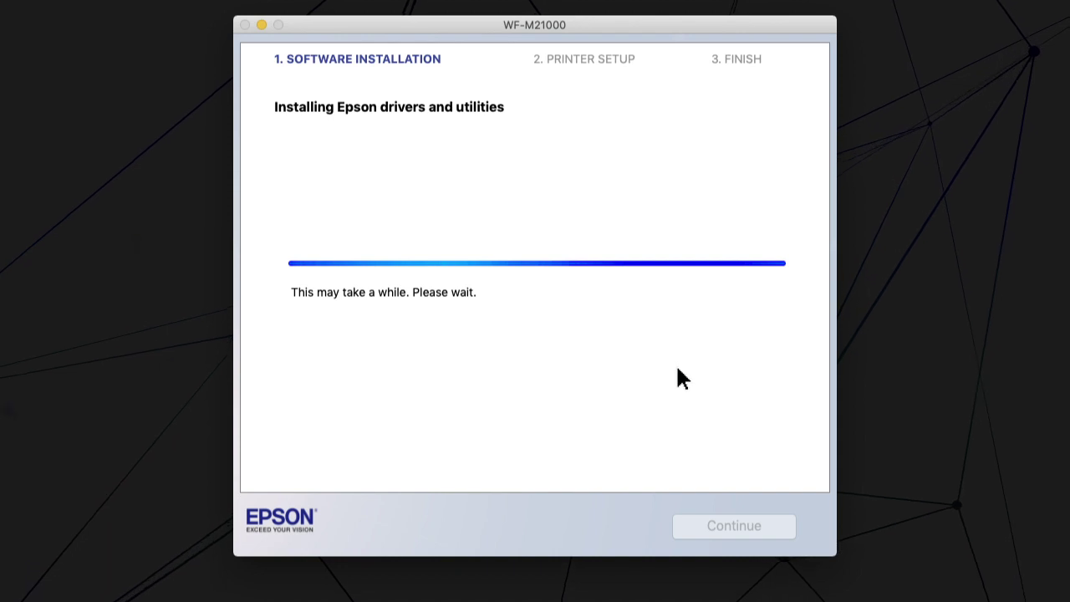
left_click(734, 529)
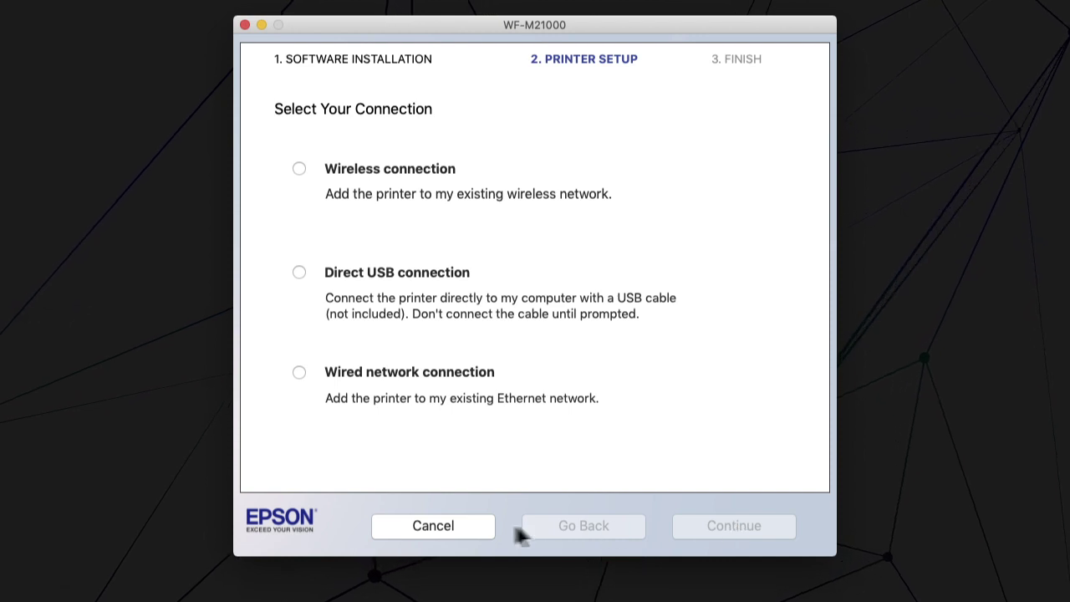
left_click(433, 527)
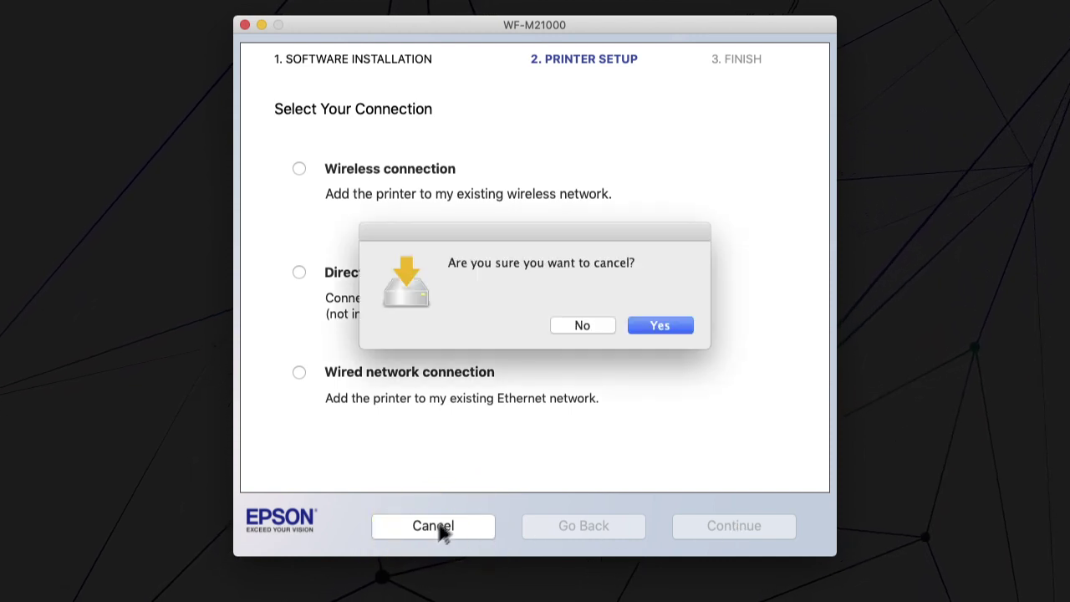
left_click(659, 326)
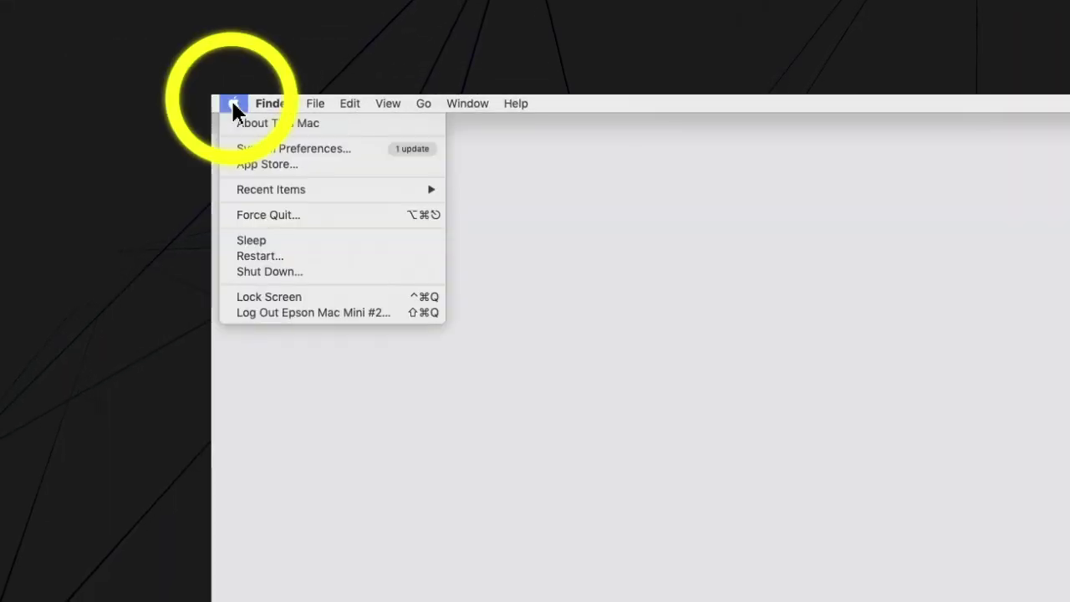
Step: Open Printers & Scanners from System Preferences
left_click(289, 147)
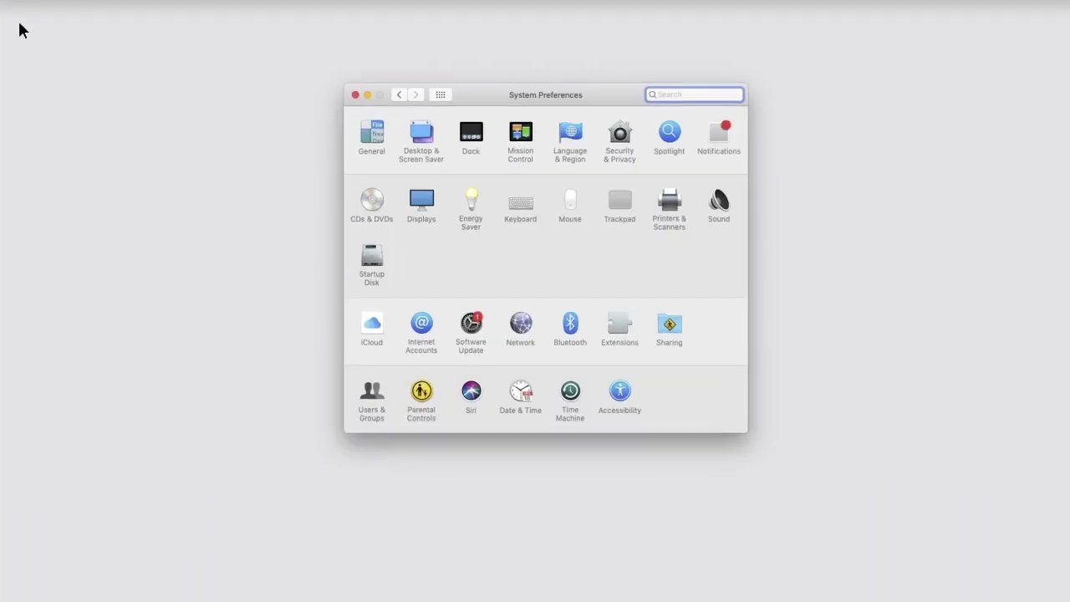
left_click(696, 208)
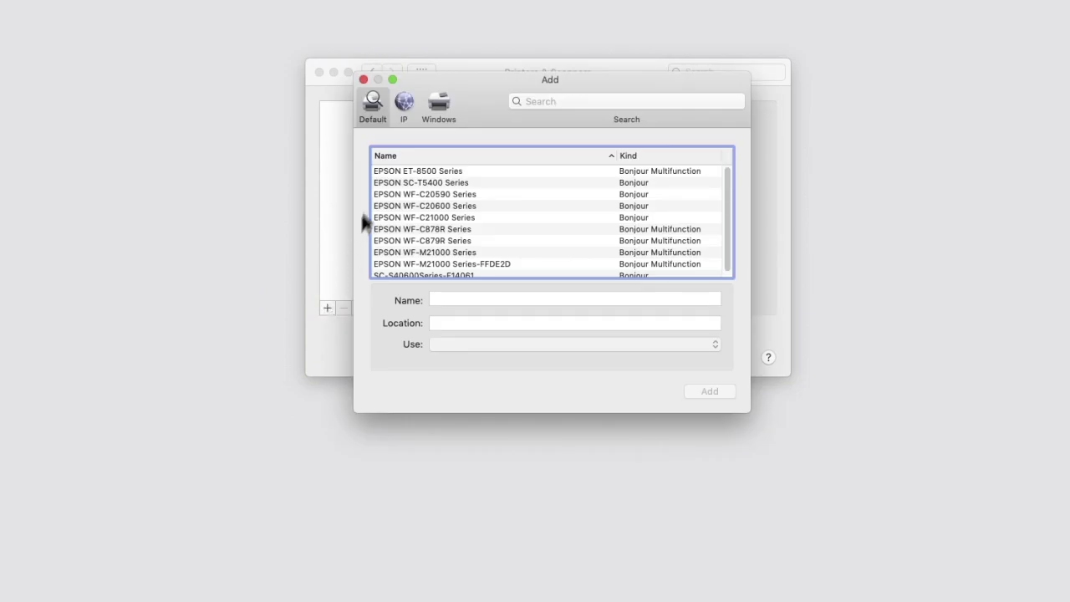
Step: On the IP tab, add the printer at 192.168.0.165 using Line Printer Daemon - LPD
left_click(405, 104)
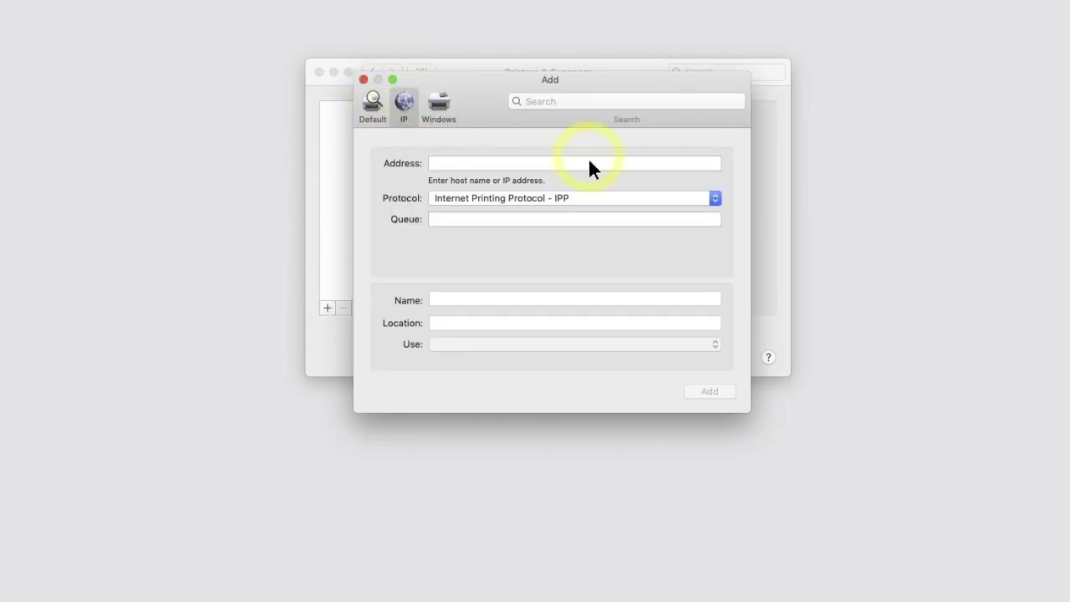
left_click(590, 164)
type("192.168.0.165")
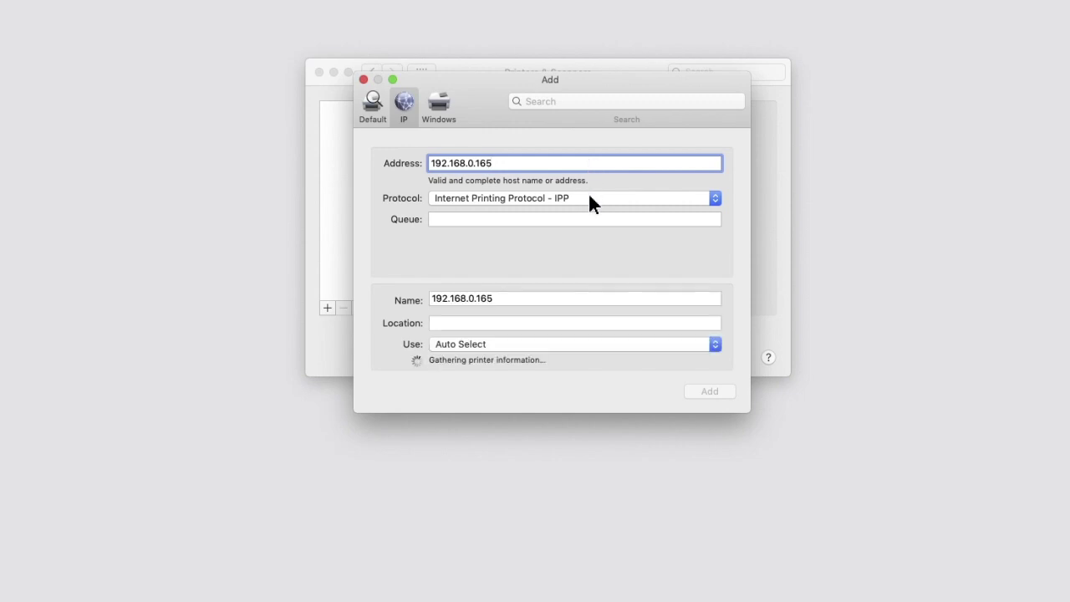
left_click(590, 201)
left_click(554, 211)
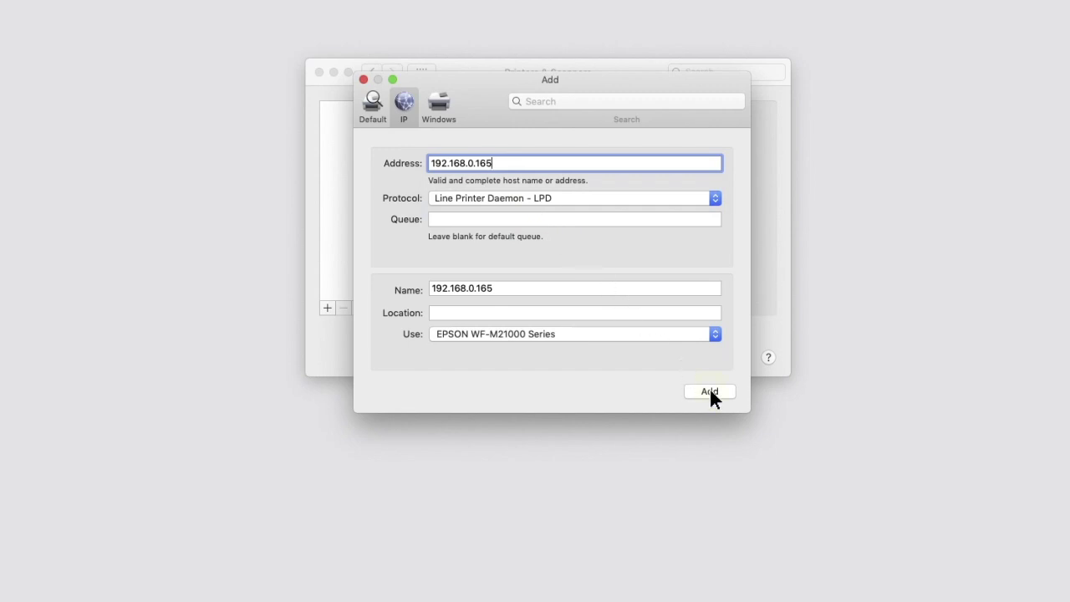
left_click(710, 391)
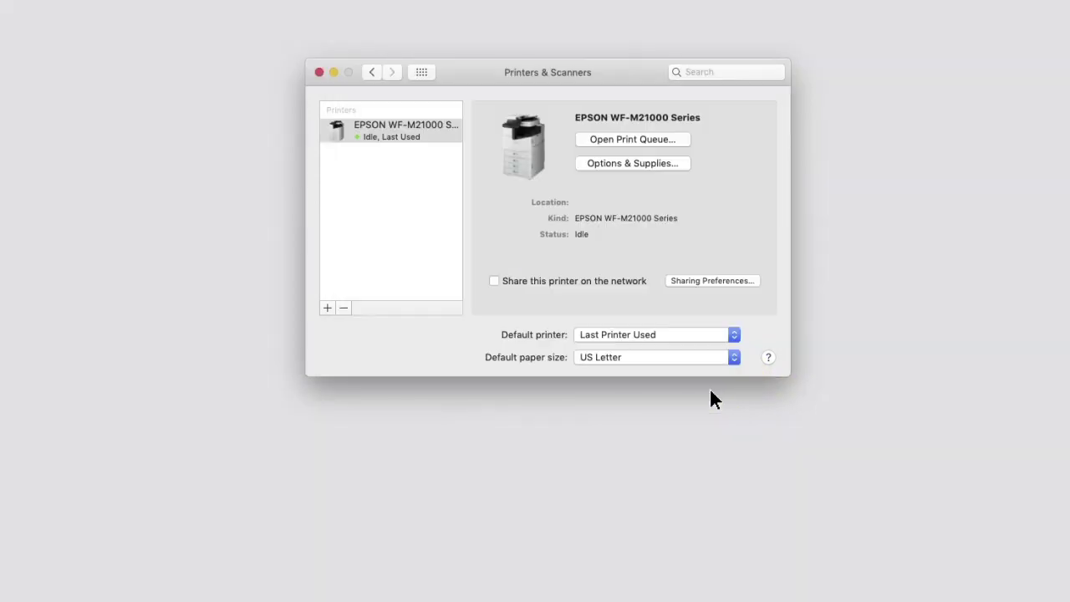